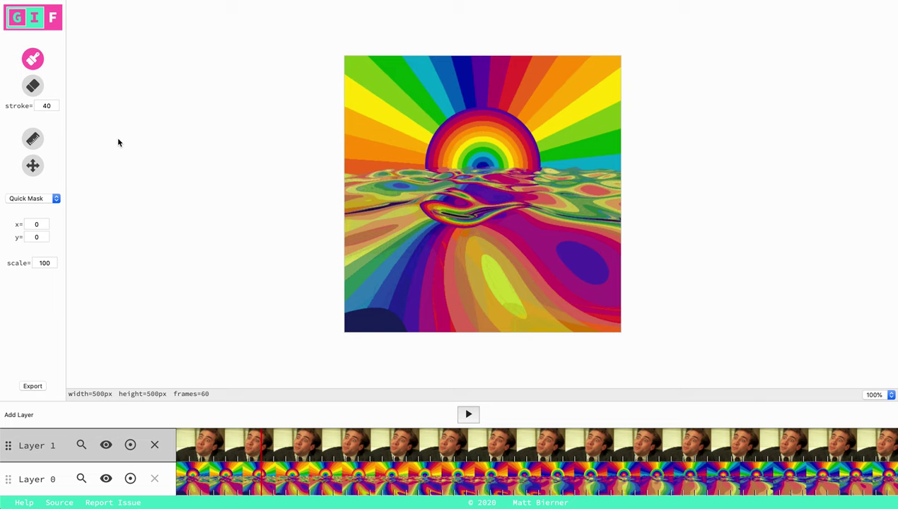
pyautogui.click(468, 417)
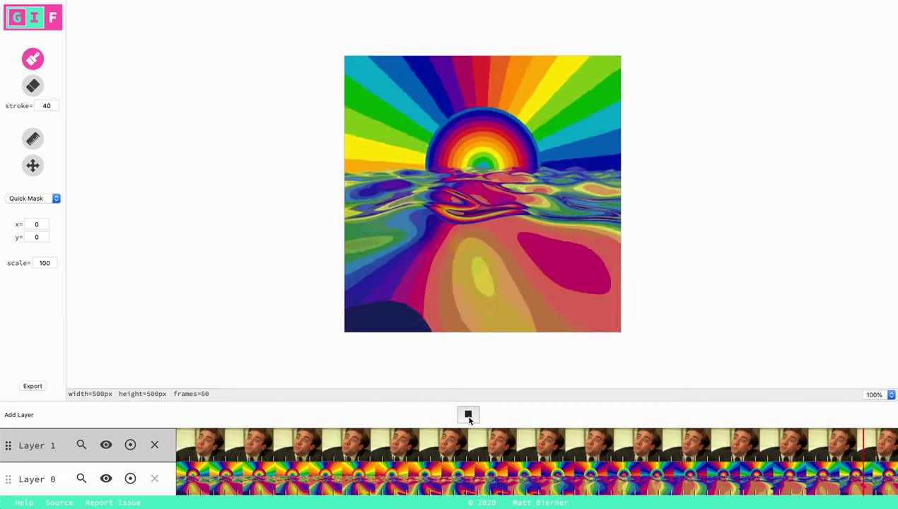
pyautogui.click(468, 416)
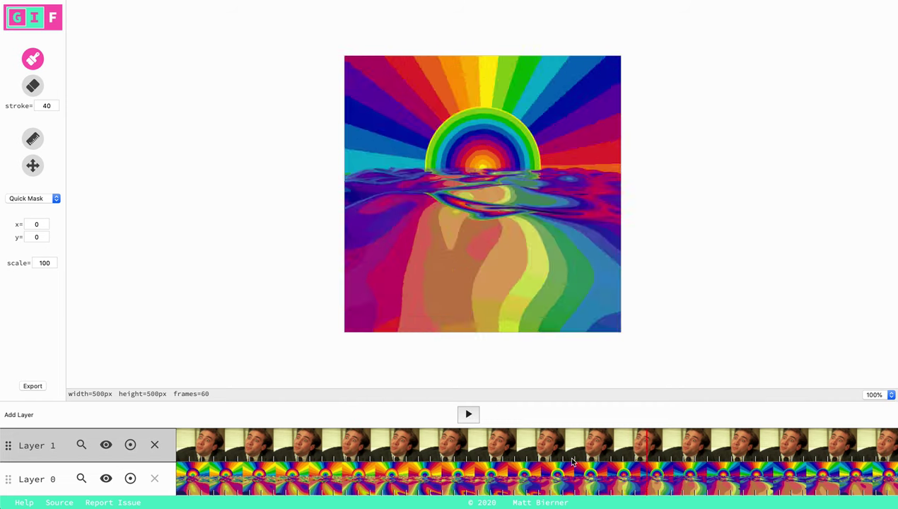
pyautogui.click(257, 475)
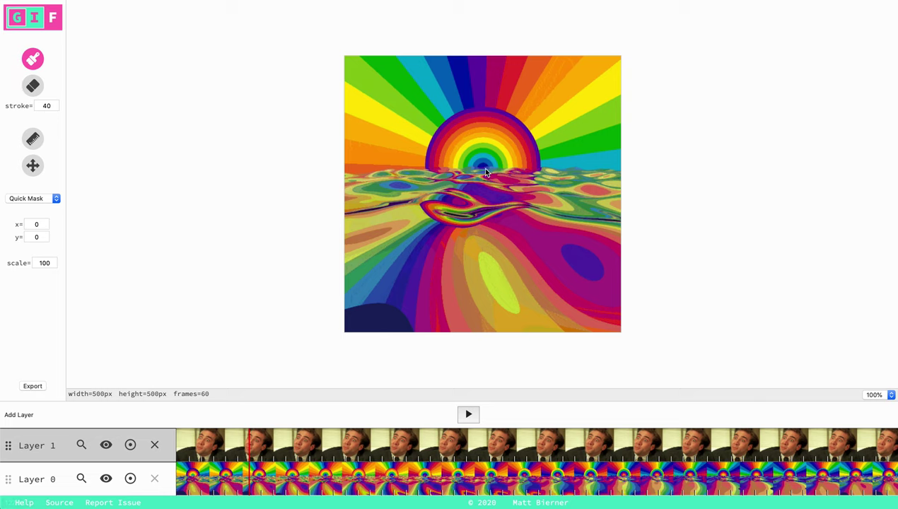
# Step: Paint Layer 1's face into view over the sun, erase the light strip on its left edge, then play
pyautogui.moveTo(483, 164)
pyautogui.mouseDown()
pyautogui.moveTo(459, 181)
pyautogui.moveTo(505, 163)
pyautogui.moveTo(499, 140)
pyautogui.moveTo(475, 169)
pyautogui.moveTo(470, 119)
pyautogui.moveTo(494, 95)
pyautogui.moveTo(508, 115)
pyautogui.moveTo(464, 118)
pyautogui.moveTo(465, 103)
pyautogui.moveTo(502, 66)
pyautogui.moveTo(538, 73)
pyautogui.moveTo(548, 99)
pyautogui.moveTo(525, 87)
pyautogui.moveTo(513, 96)
pyautogui.moveTo(556, 100)
pyautogui.moveTo(554, 111)
pyautogui.moveTo(533, 139)
pyautogui.moveTo(525, 111)
pyautogui.moveTo(520, 138)
pyautogui.moveTo(536, 144)
pyautogui.moveTo(513, 179)
pyautogui.moveTo(467, 192)
pyautogui.moveTo(454, 182)
pyautogui.moveTo(472, 107)
pyautogui.moveTo(456, 138)
pyautogui.moveTo(465, 194)
pyautogui.moveTo(506, 202)
pyautogui.moveTo(534, 179)
pyautogui.moveTo(552, 83)
pyautogui.mouseUp()
pyautogui.click(34, 85)
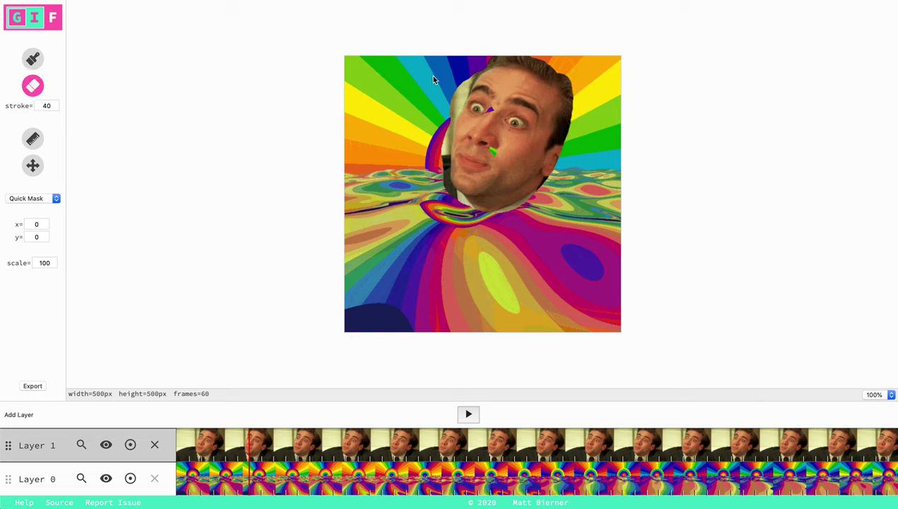
pyautogui.moveTo(460, 78)
pyautogui.mouseDown()
pyautogui.moveTo(437, 140)
pyautogui.moveTo(446, 205)
pyautogui.mouseUp()
pyautogui.click(26, 64)
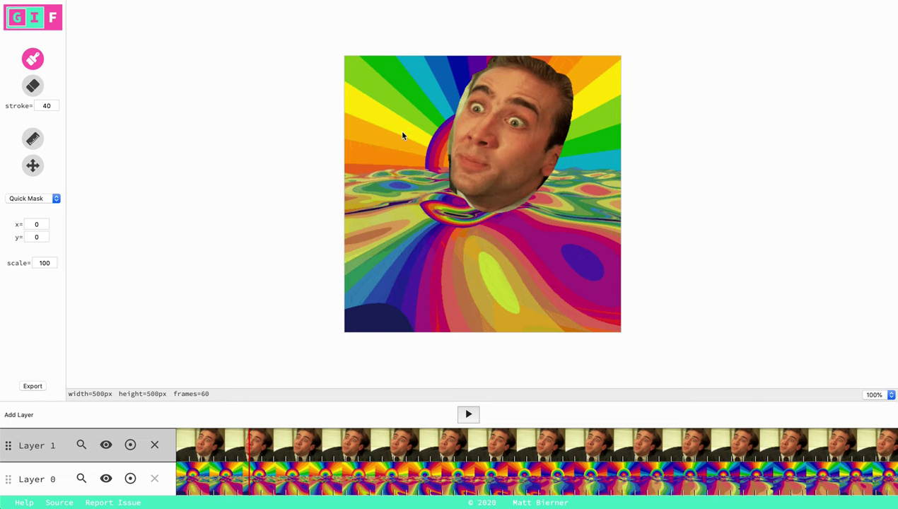
pyautogui.press('space')
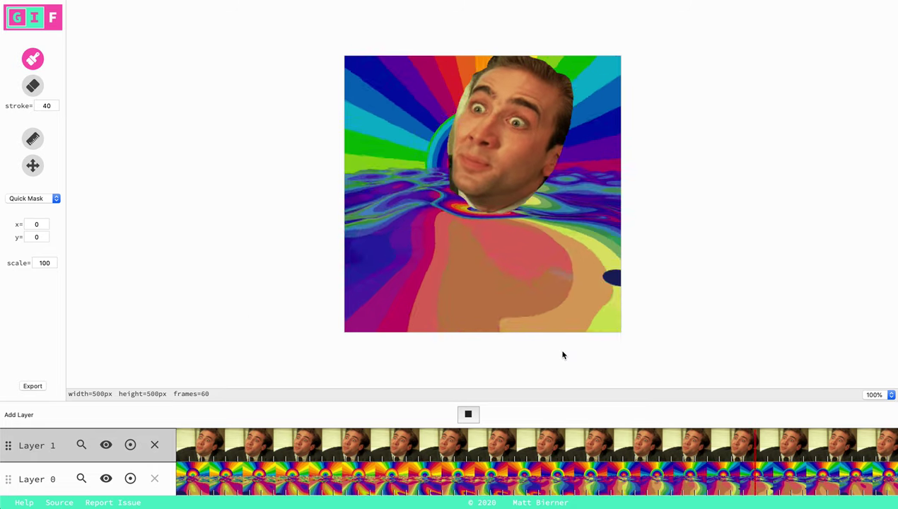
pyautogui.press('space')
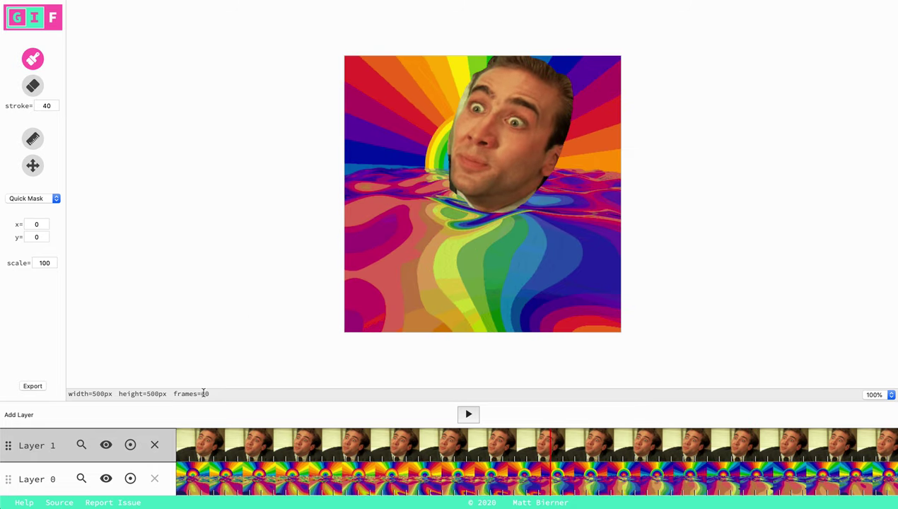
pyautogui.click(131, 445)
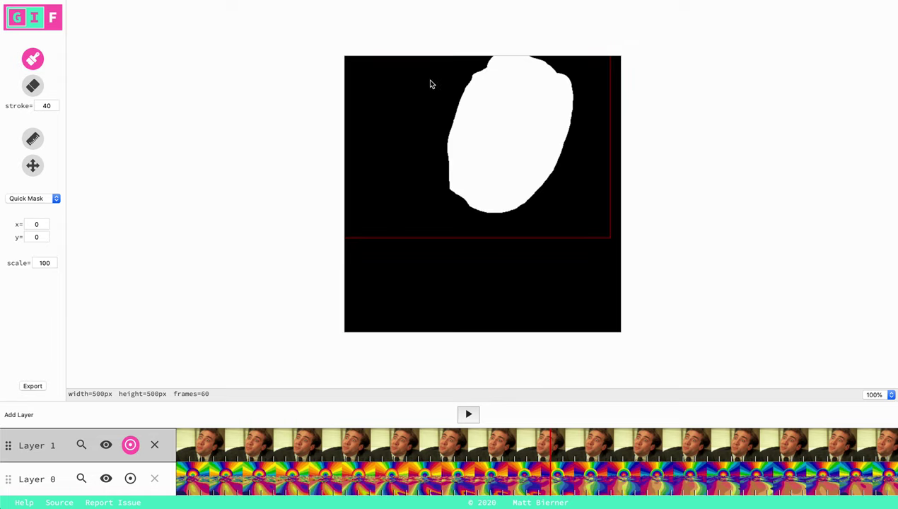
pyautogui.click(132, 444)
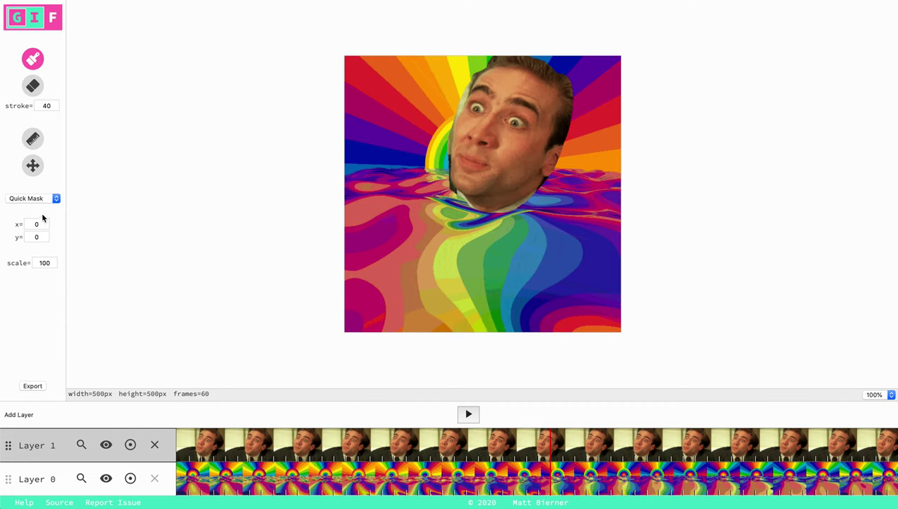
# Step: Move the face lower and slightly left over the rainbow sun, then add an empty Layer 2
pyautogui.click(32, 165)
pyautogui.moveTo(471, 139); pyautogui.dragTo(445, 209)
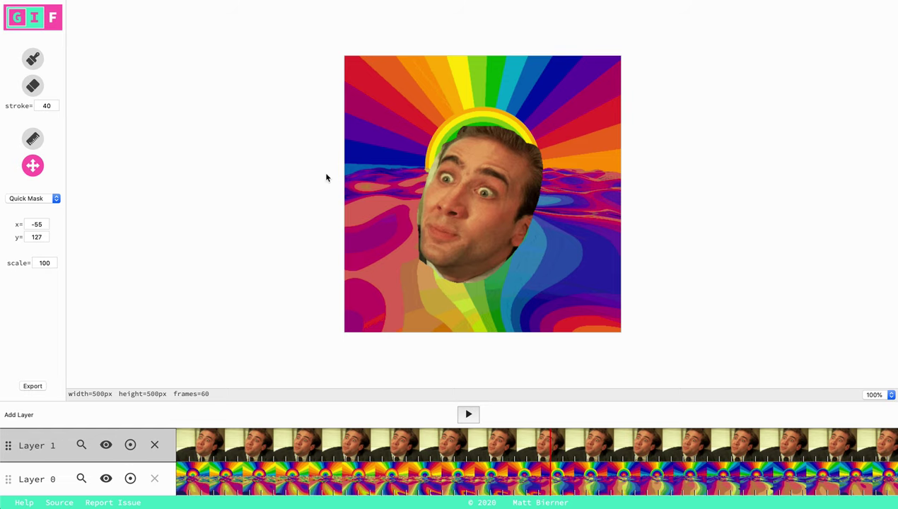
pyautogui.moveTo(469, 206); pyautogui.dragTo(479, 199)
pyautogui.click(33, 416)
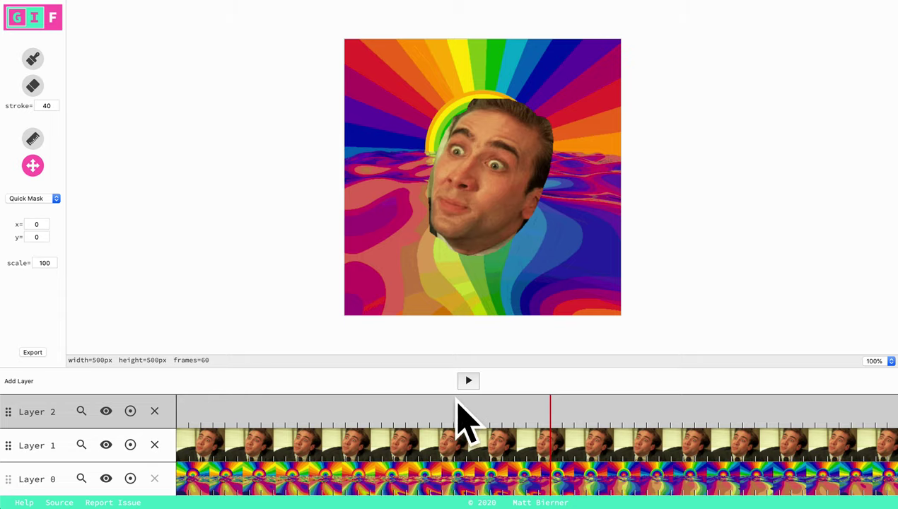
# Step: Search GIFs for 'cat' and load the first black cat result into Layer 2
pyautogui.click(81, 411)
pyautogui.write('cat')
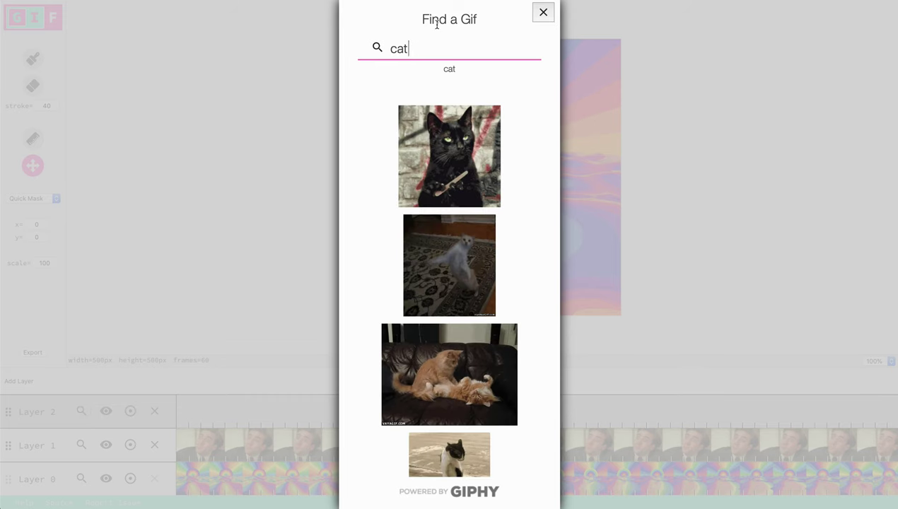
pyautogui.click(453, 174)
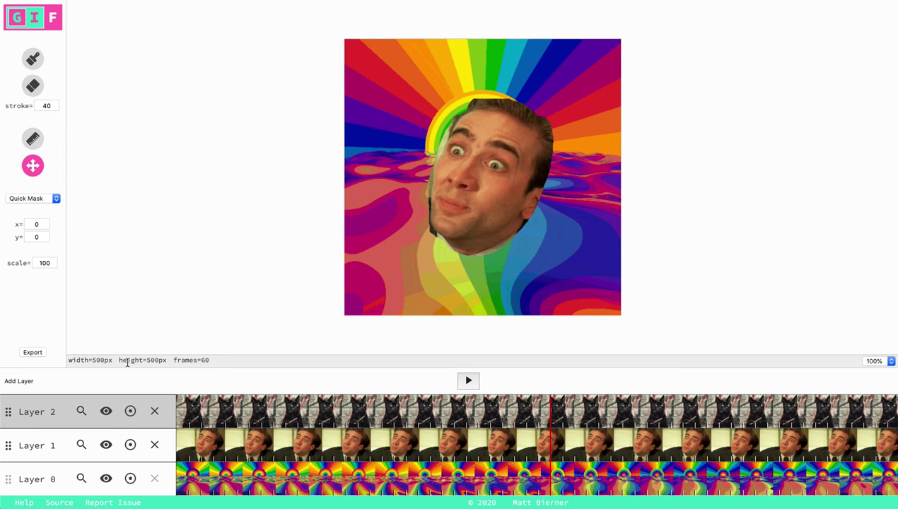
# Step: Apply the Show Bottom quick mask to the cat layer and place it below the face at x 122, y 226
pyautogui.click(14, 200)
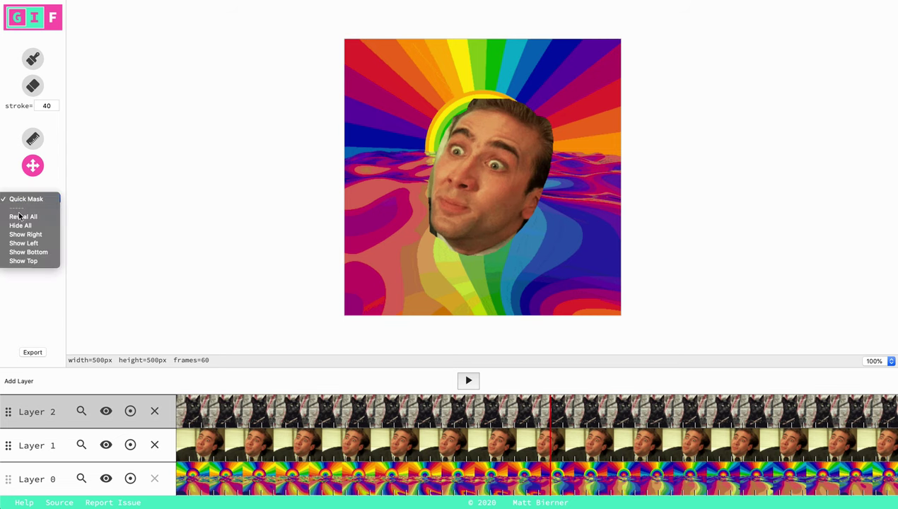
pyautogui.click(34, 261)
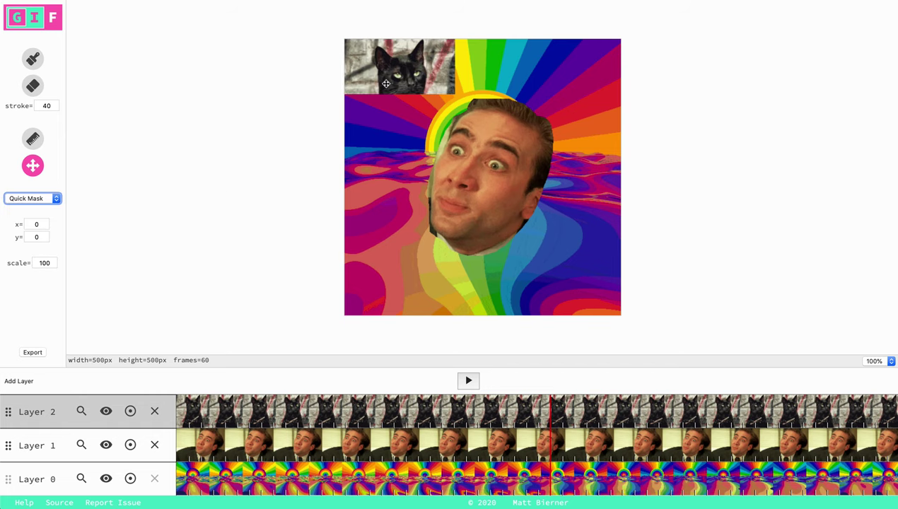
pyautogui.click(35, 198)
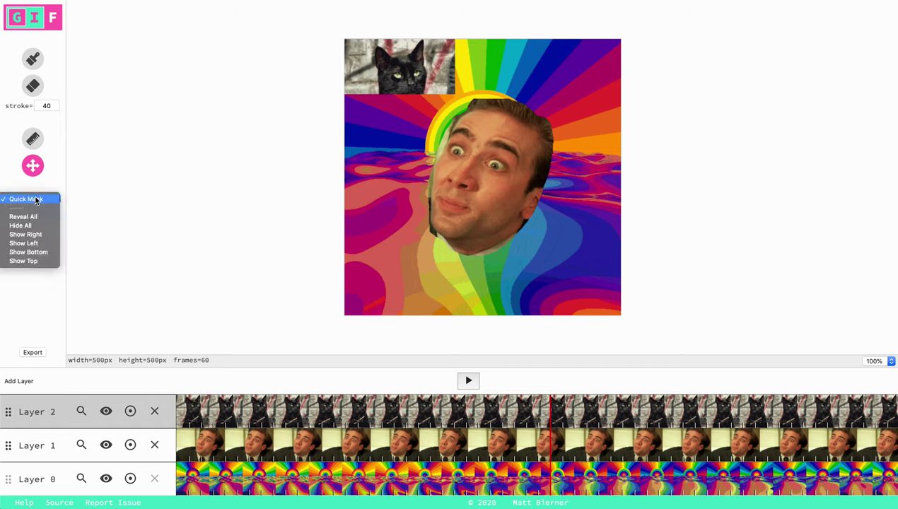
pyautogui.click(35, 252)
pyautogui.moveTo(369, 136); pyautogui.dragTo(433, 266)
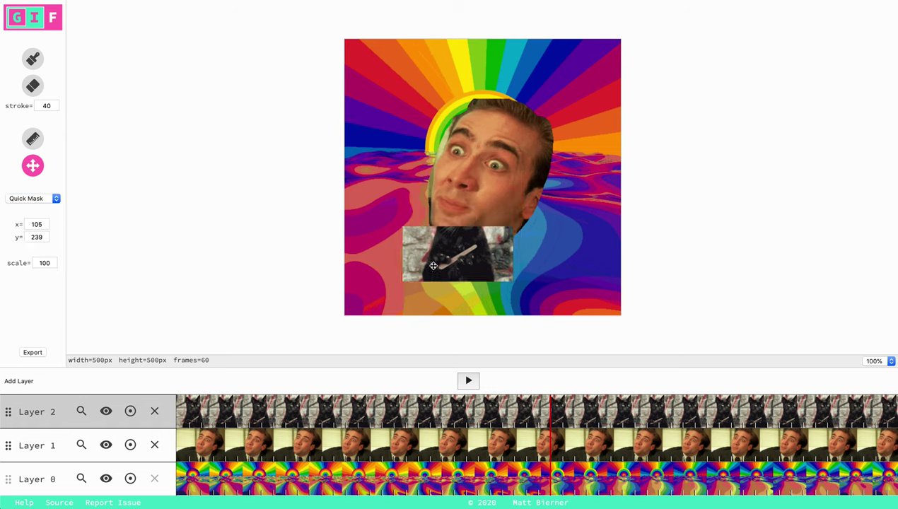
pyautogui.moveTo(477, 275); pyautogui.dragTo(486, 268)
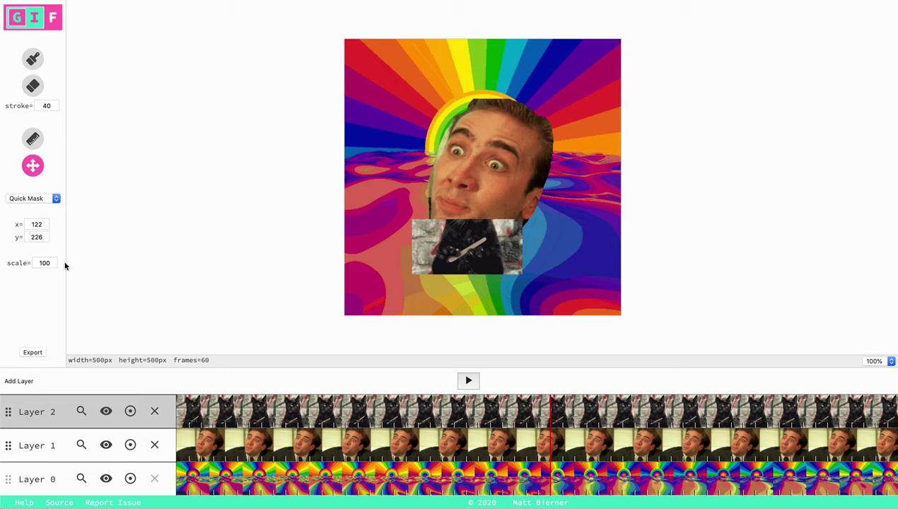
# Step: Scale the cat clip to 150 and move it up and to the left
pyautogui.click(44, 260)
pyautogui.write('150')
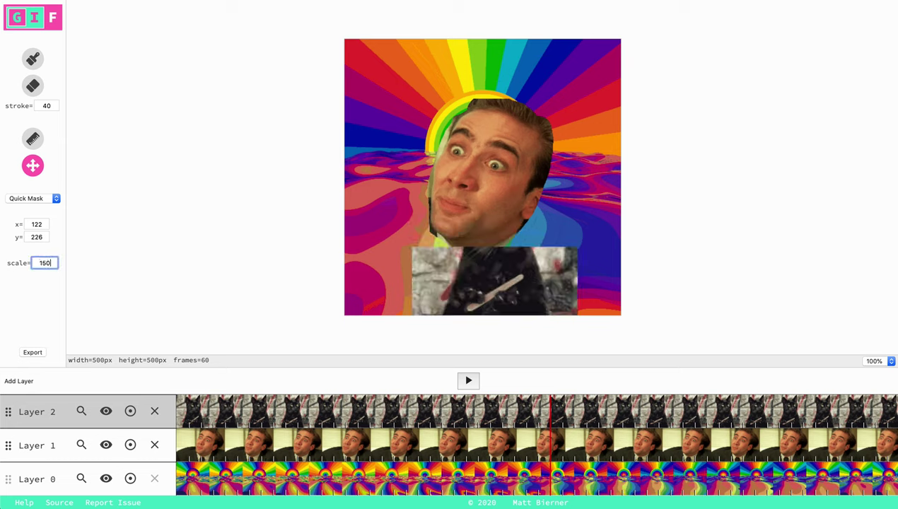
pyautogui.moveTo(511, 277); pyautogui.dragTo(486, 242)
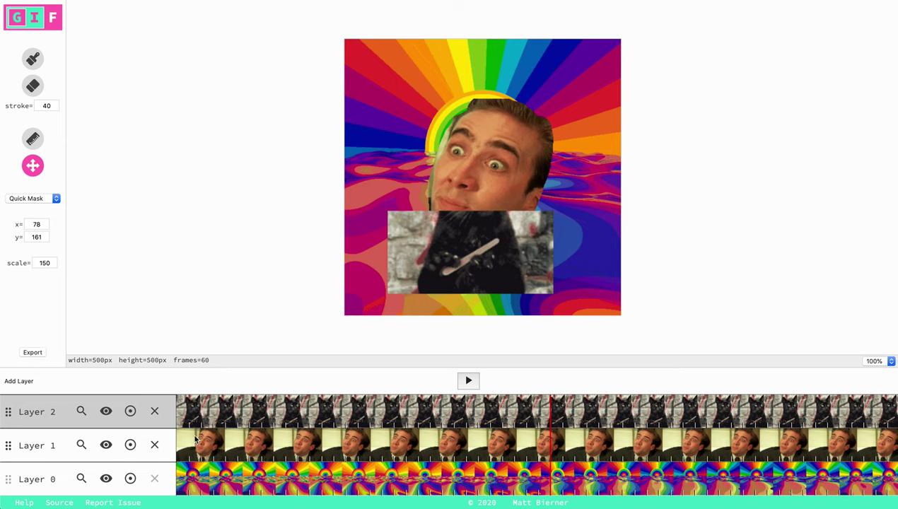
# Step: Shrink the face layer to scale 85 and raise it above the cat
pyautogui.click(39, 442)
pyautogui.click(41, 262)
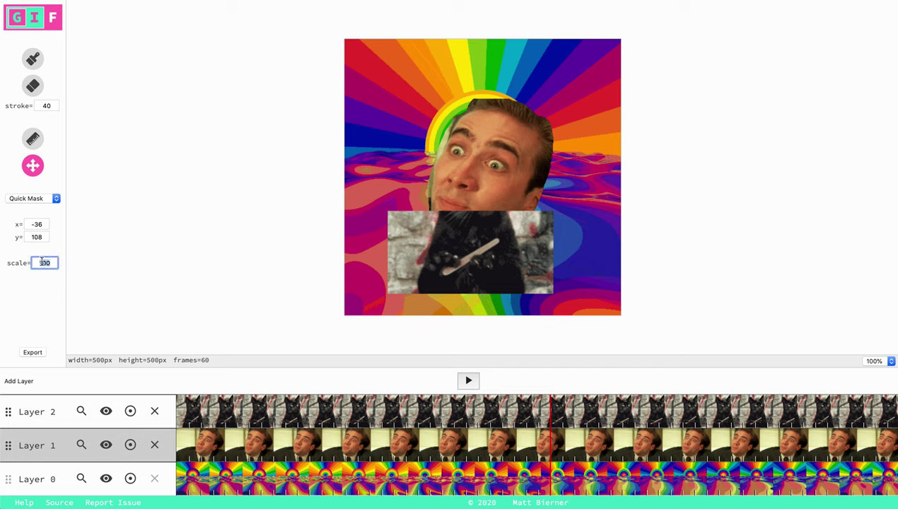
pyautogui.press('BackSpace')
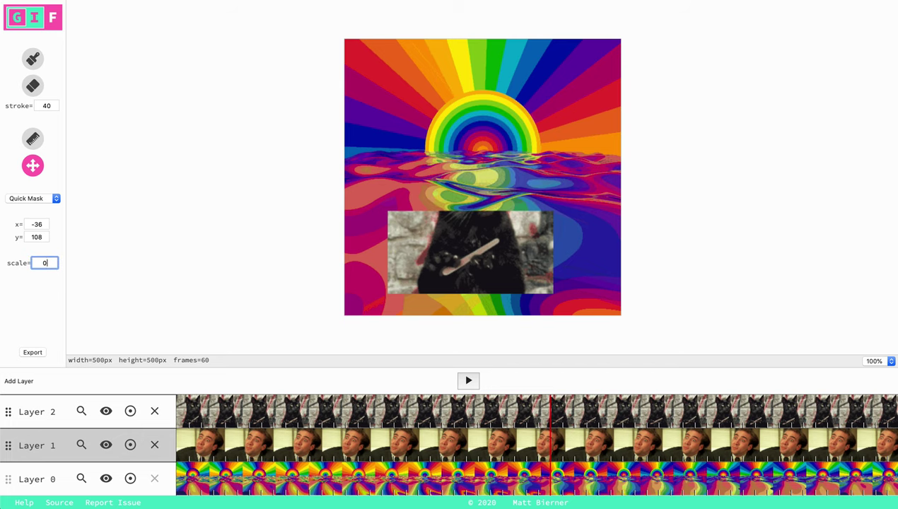
pyautogui.write('85')
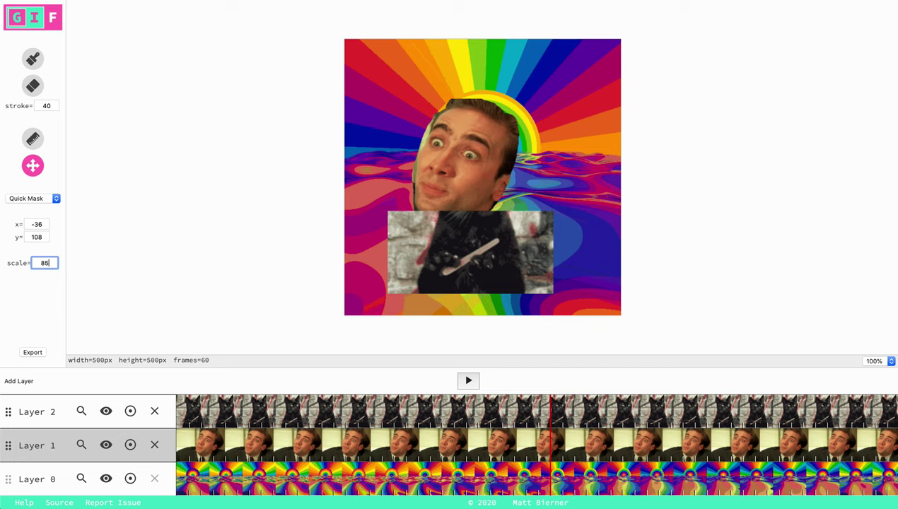
pyautogui.moveTo(473, 241); pyautogui.dragTo(468, 225)
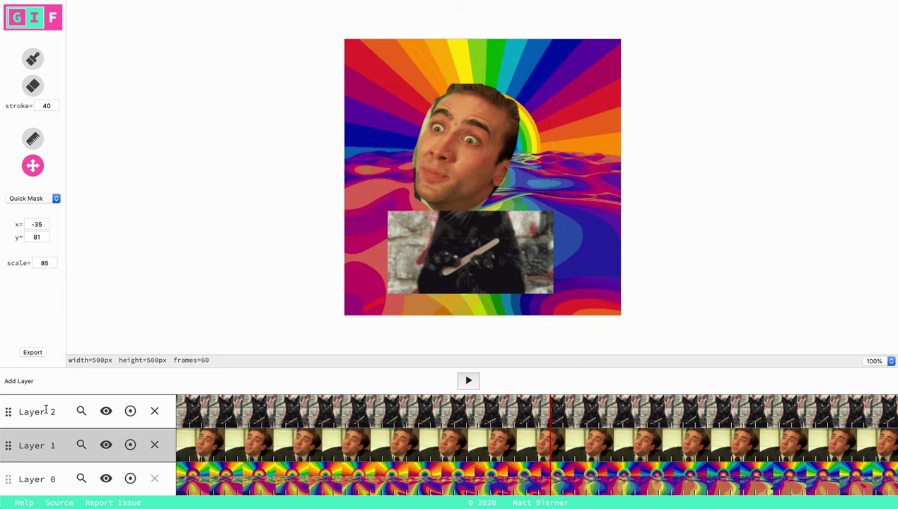
# Step: Erase the stone-wall areas on the left and right of the cat in Layer 2
pyautogui.click(45, 407)
pyautogui.click(33, 58)
pyautogui.click(32, 85)
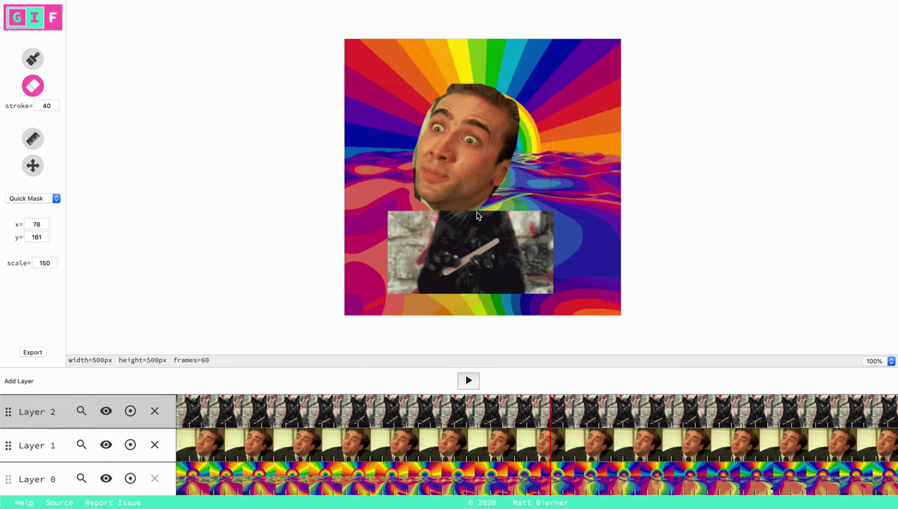
pyautogui.moveTo(422, 223)
pyautogui.mouseDown()
pyautogui.moveTo(398, 313)
pyautogui.moveTo(392, 194)
pyautogui.moveTo(370, 301)
pyautogui.moveTo(403, 206)
pyautogui.moveTo(429, 182)
pyautogui.mouseUp()
pyautogui.moveTo(514, 199)
pyautogui.mouseDown()
pyautogui.moveTo(539, 290)
pyautogui.moveTo(563, 229)
pyautogui.mouseUp()
# Step: Preview the animation, then nudge the cat clip slightly lower to the canvas bottom
pyautogui.press('space')
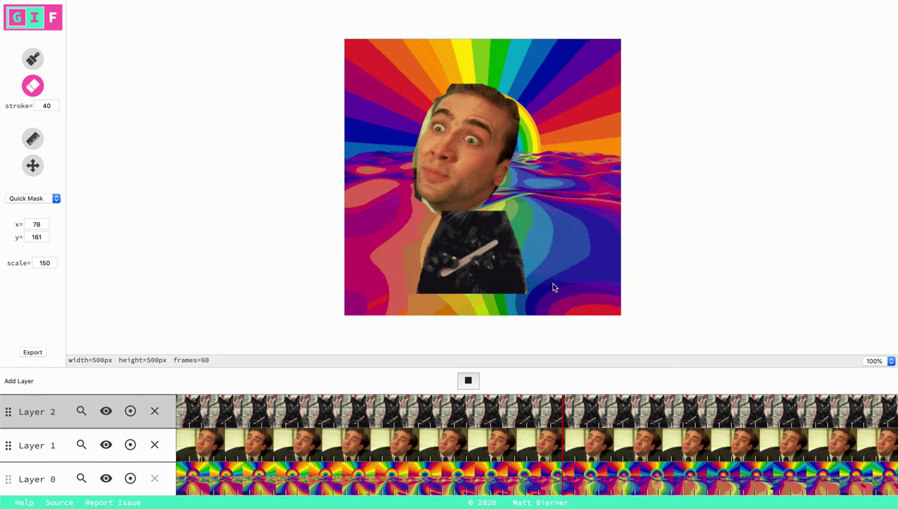
pyautogui.press('space')
pyautogui.click(33, 166)
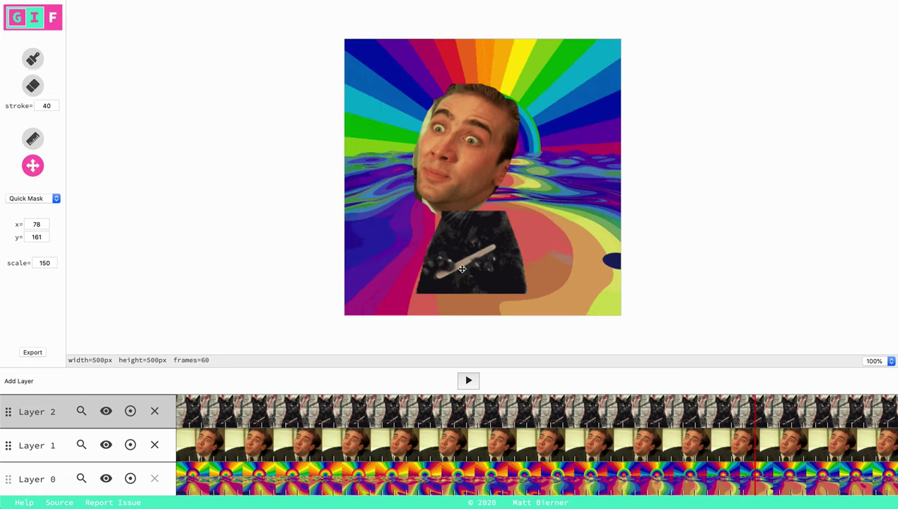
pyautogui.moveTo(459, 266); pyautogui.dragTo(461, 286)
# Step: Move the face onto the cat's body at x 1, y 133, stack it above the cat layer, and play
pyautogui.click(56, 438)
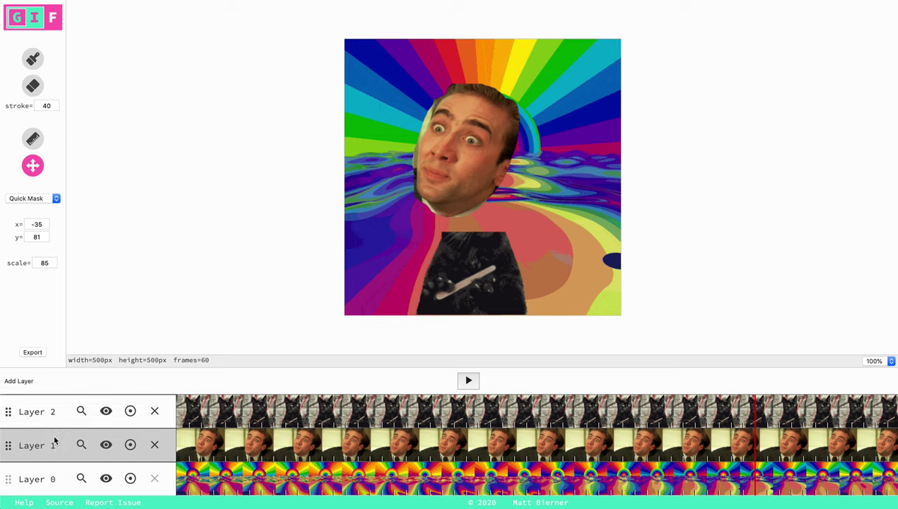
pyautogui.moveTo(436, 166); pyautogui.dragTo(473, 222)
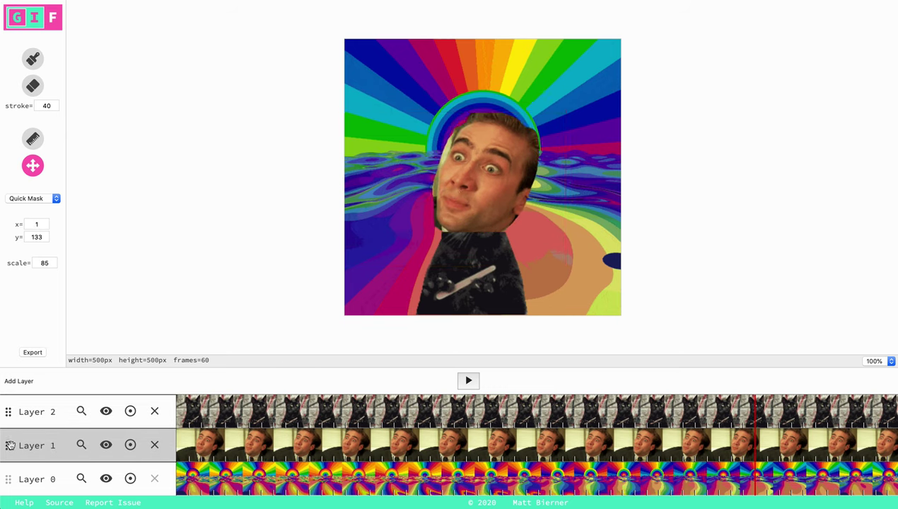
pyautogui.moveTo(9, 446); pyautogui.dragTo(8, 413)
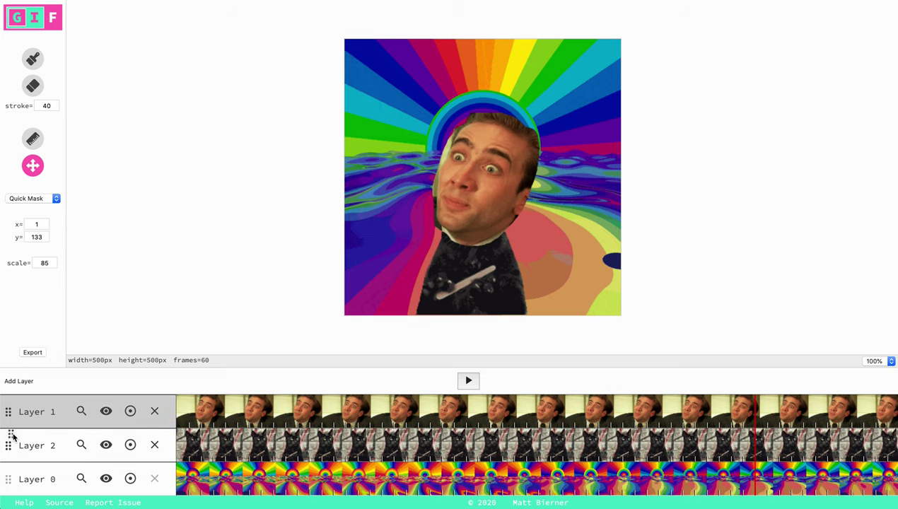
pyautogui.moveTo(12, 435); pyautogui.dragTo(10, 407)
pyautogui.press('space')
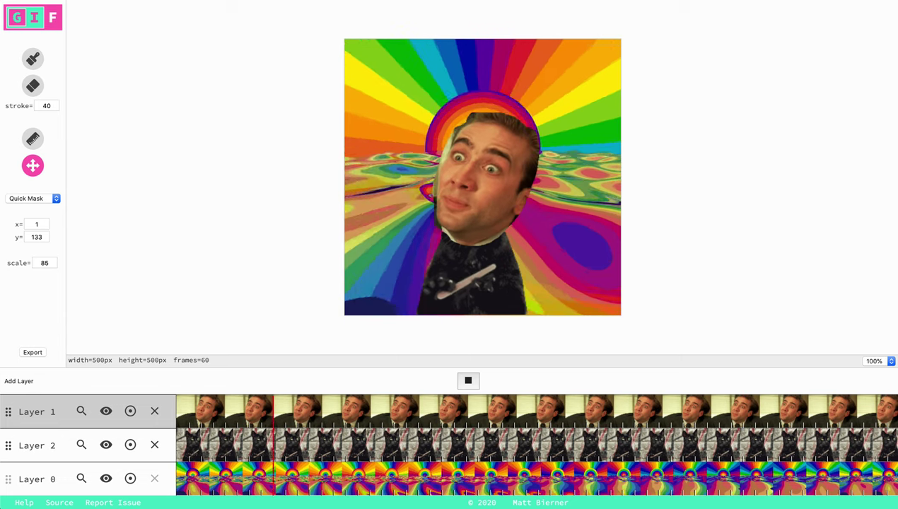
pyautogui.press('space')
pyautogui.click(890, 362)
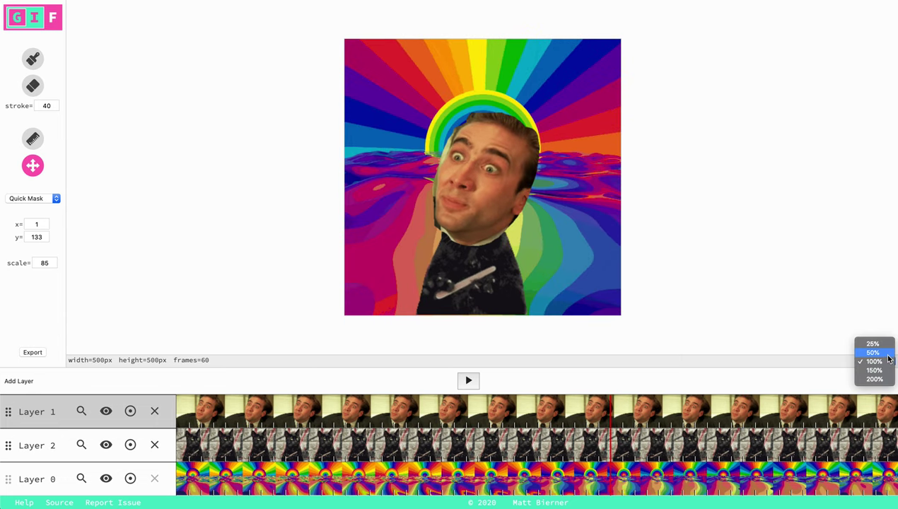
pyautogui.click(872, 352)
pyautogui.click(874, 361)
pyautogui.click(871, 379)
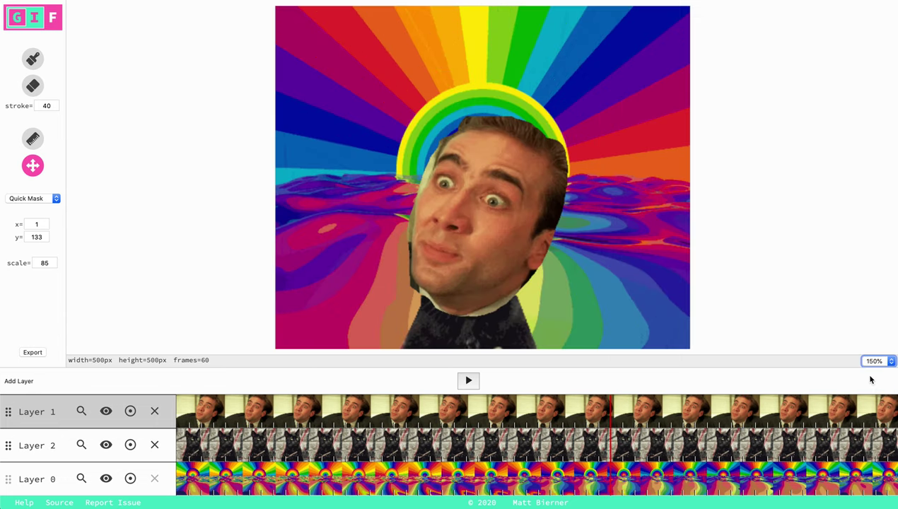
pyautogui.click(866, 361)
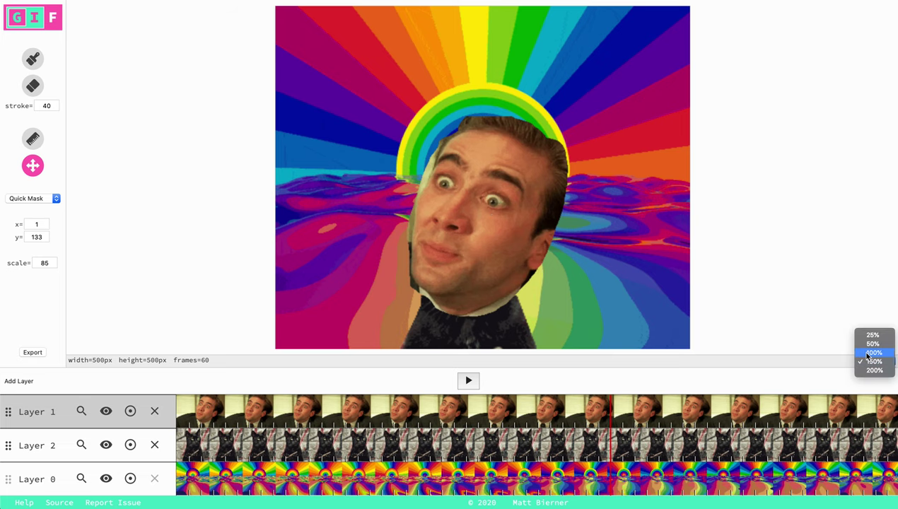
pyautogui.click(868, 353)
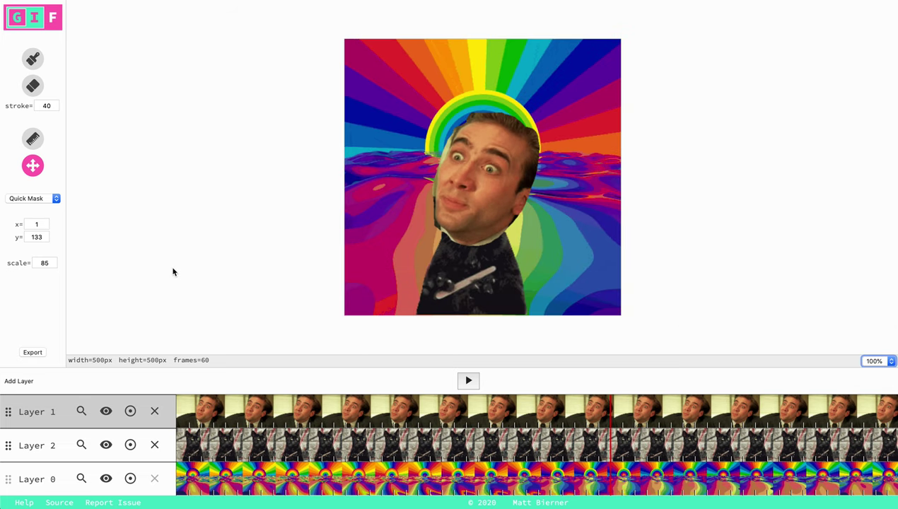
# Step: Export the composite as a 500×500 animated GIF, then return to the editor tab
pyautogui.click(33, 353)
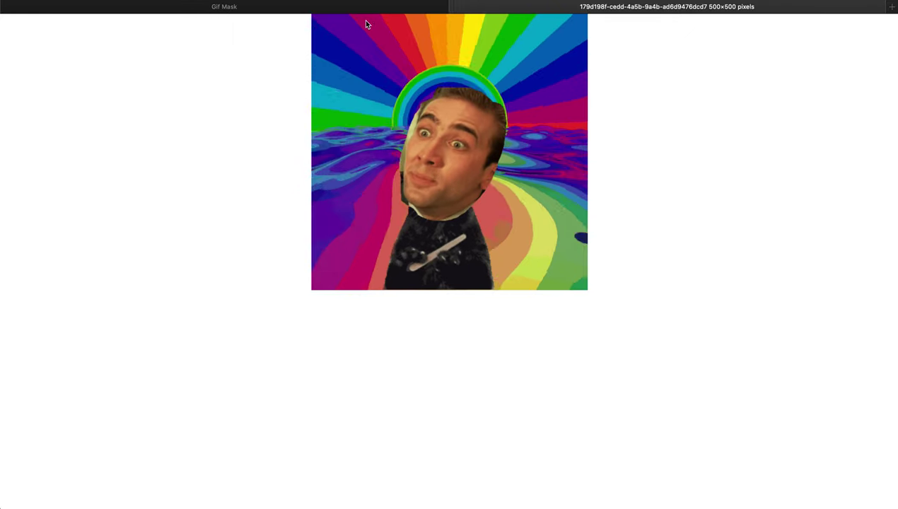
pyautogui.click(348, 7)
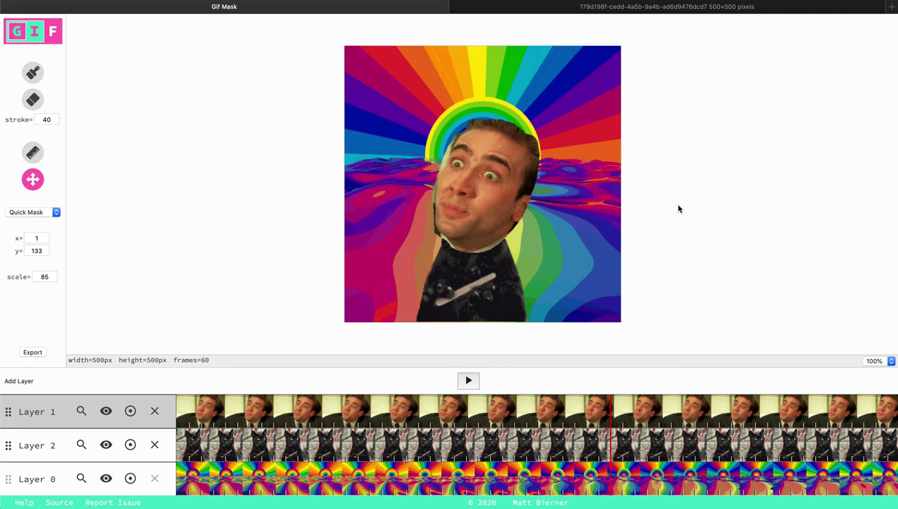
# Step: Play the composite animation in the editor
pyautogui.press('space')
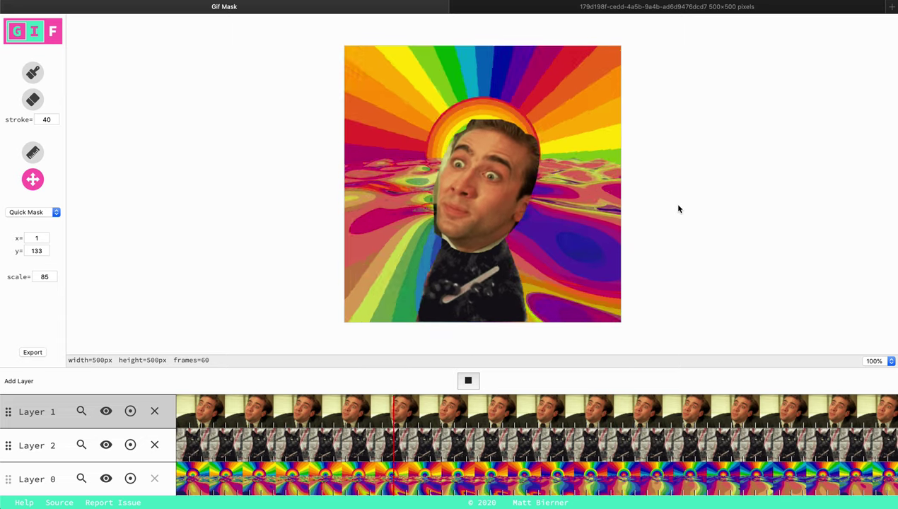